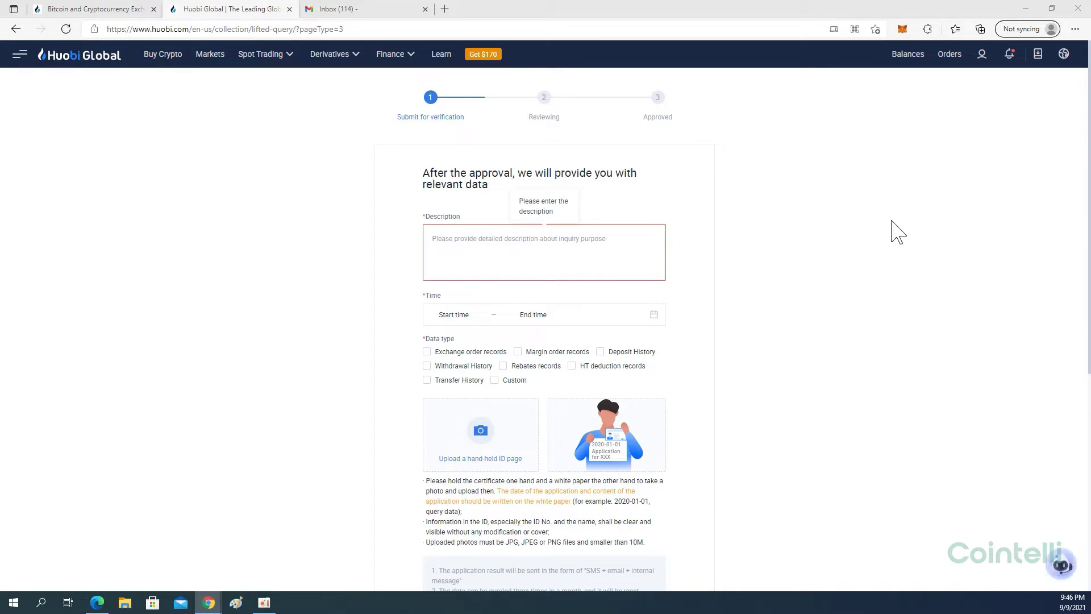
- Write the tax-preparation reason in the Description box, fixing the typo
click(615, 236)
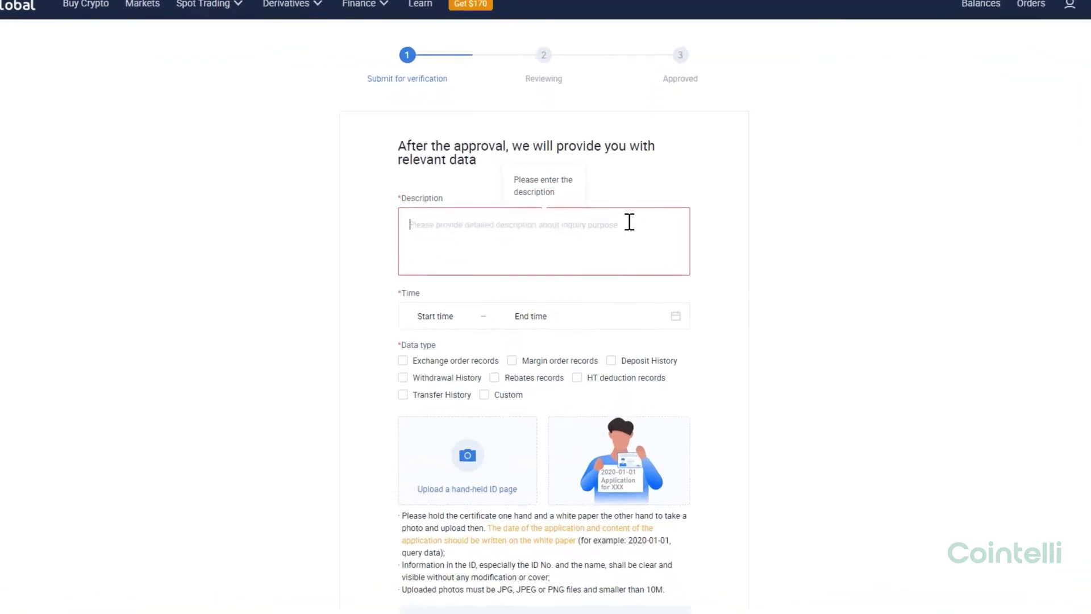
text(I am currently tryin go and)
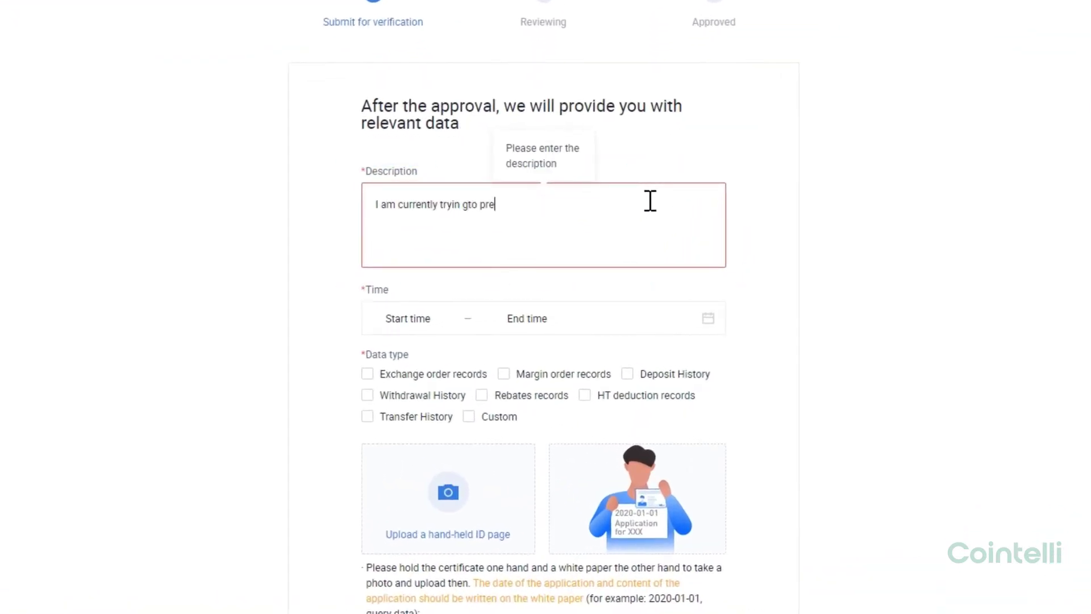
key(BackSpace)
key(BackSpace)
key(BackSpace)
key(BackSpace)
text(g to prepare my taxes and need the entire transaction, deposit, and withdrawal history.)
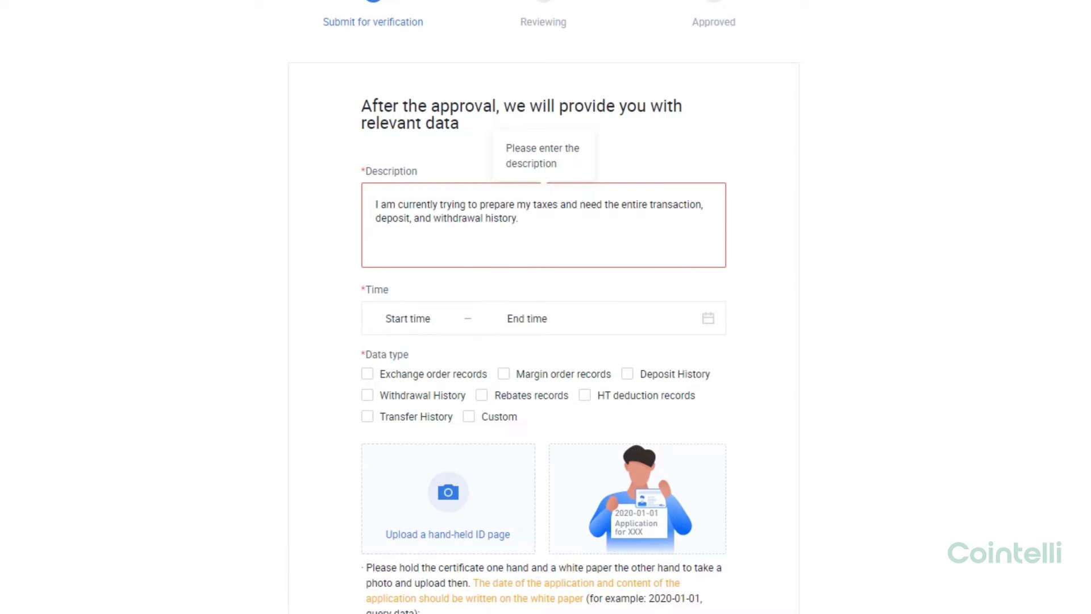
- Set the request time range from 2021-01-01 to 2021-09-09
key(Tab)
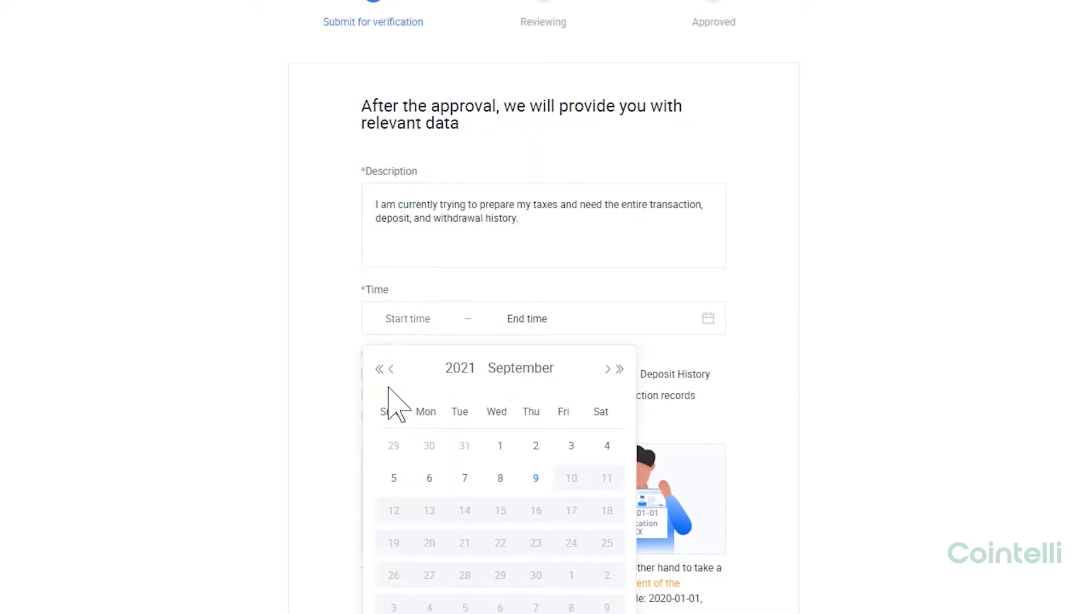
click(452, 367)
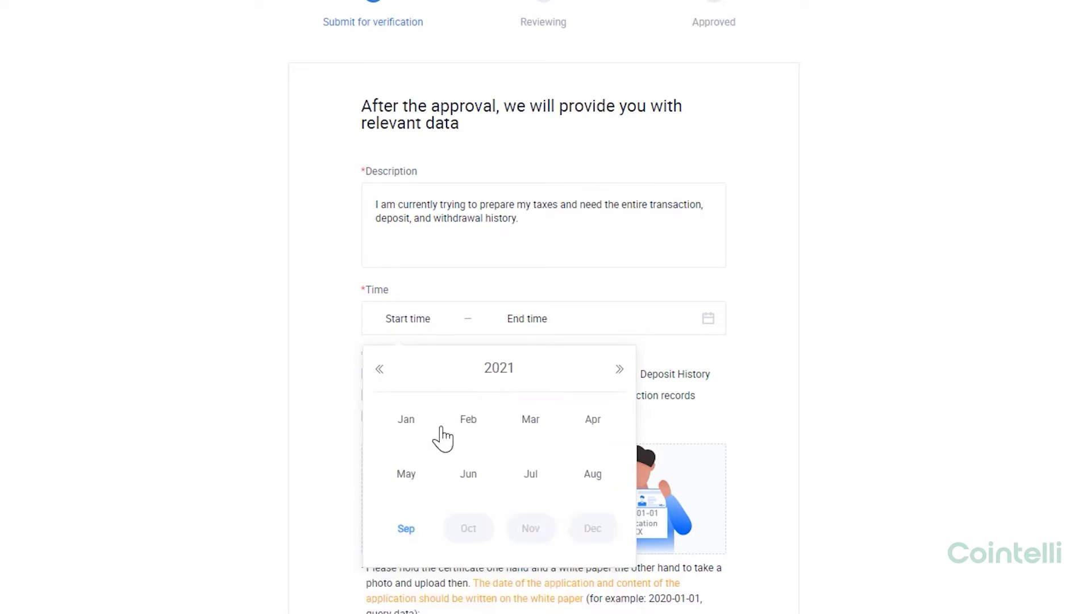
click(413, 422)
click(562, 450)
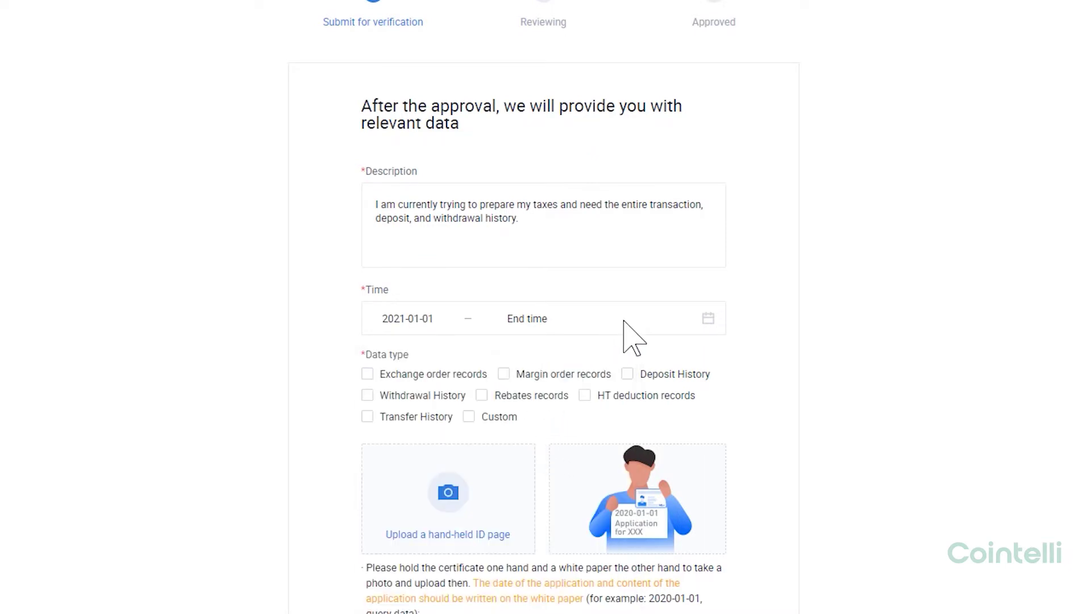
click(548, 322)
click(654, 479)
- Tick Exchange order records, Deposit History and Withdrawal History
click(367, 374)
click(627, 375)
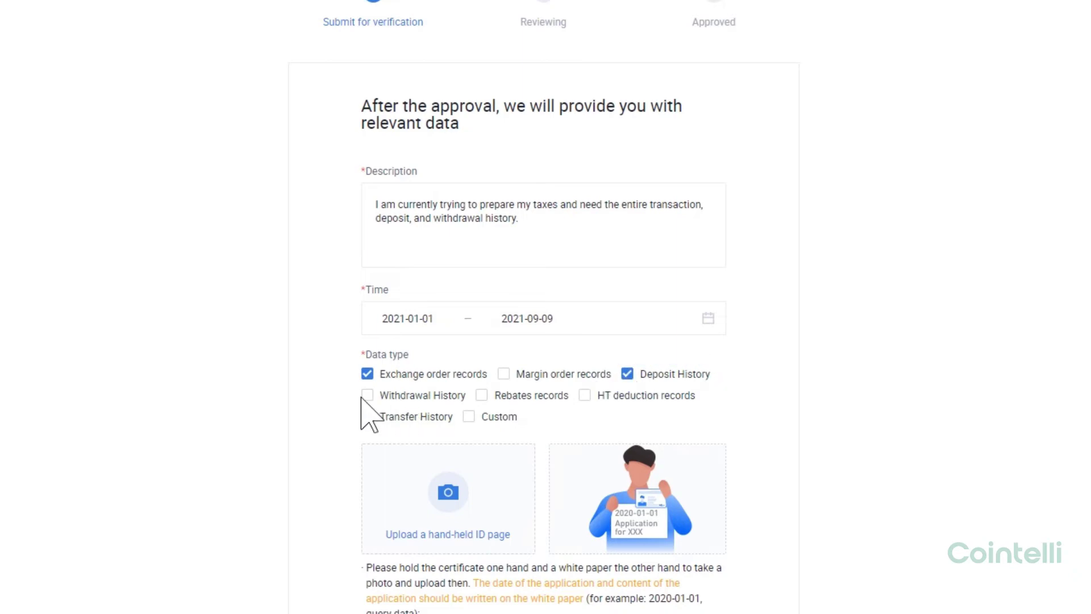
click(367, 397)
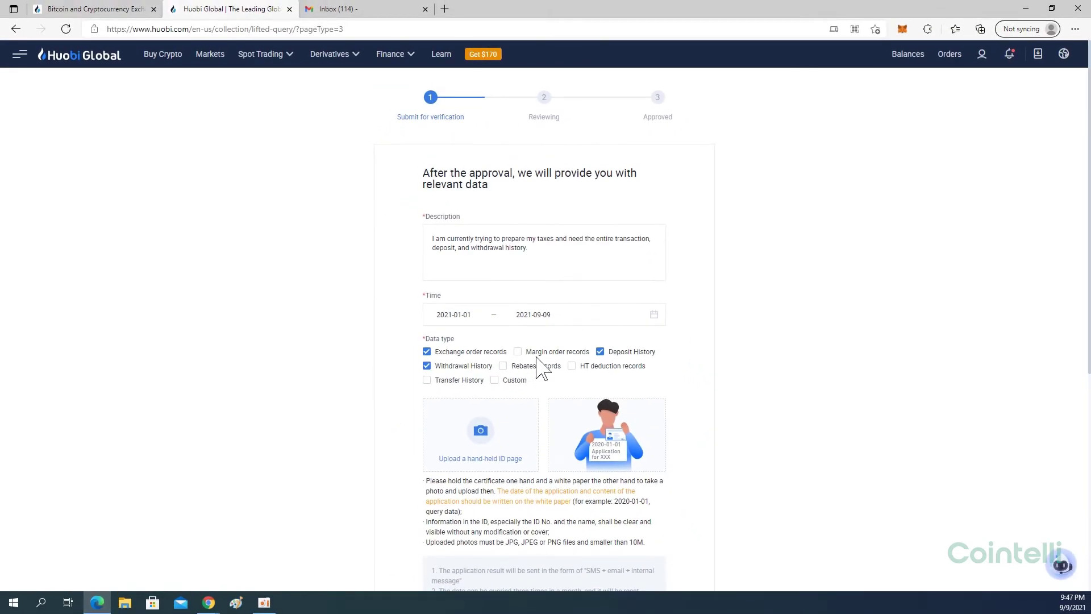
scroll(533, 371, down, 3)
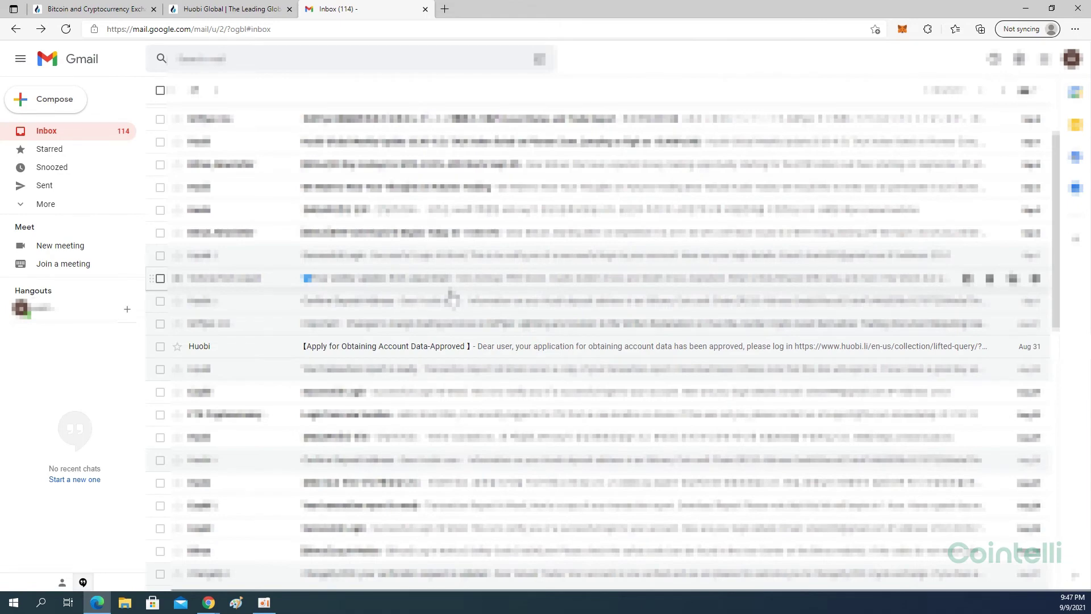
mouse_move(469, 347)
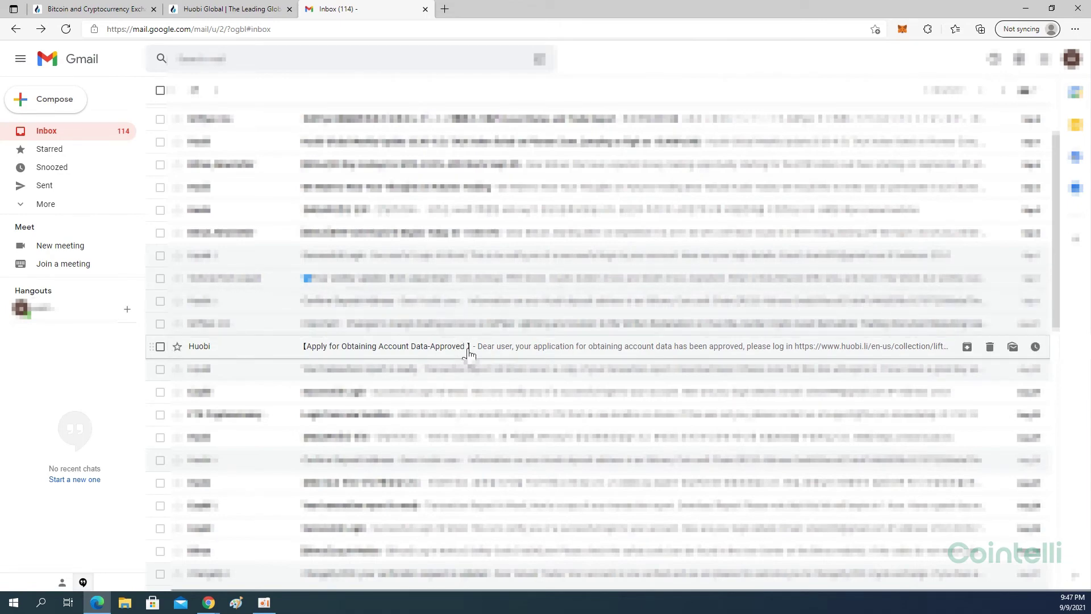
- Open the Huobi 'Apply for Obtaining Account Data-Approved' email in Gmail
click(468, 353)
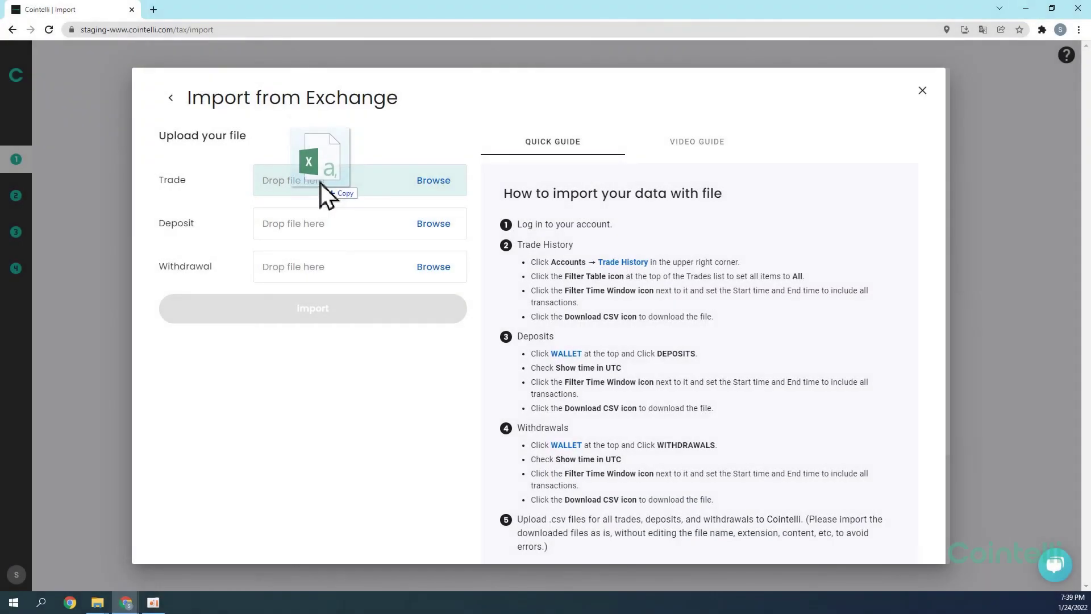
- Import the Huobi trade CSV into Cointelli as Exchange_1
drag(321, 184, 321, 183)
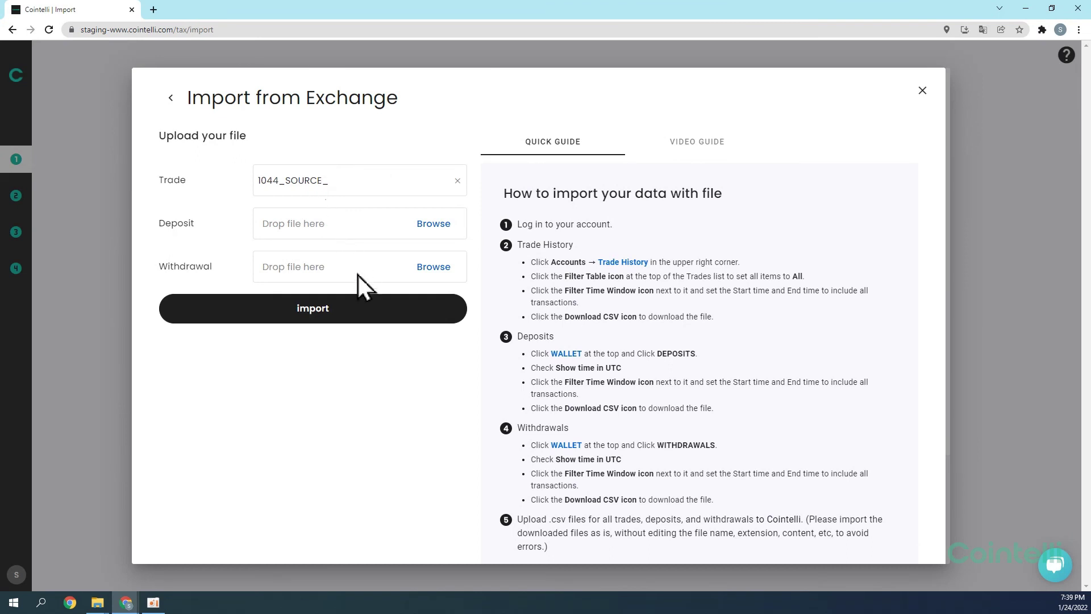
click(353, 312)
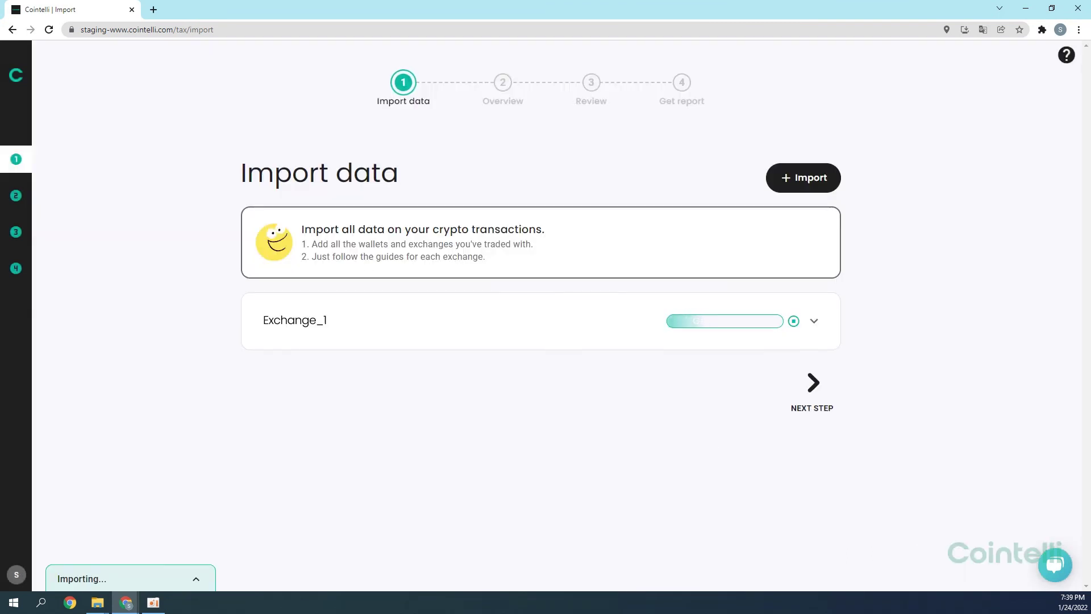